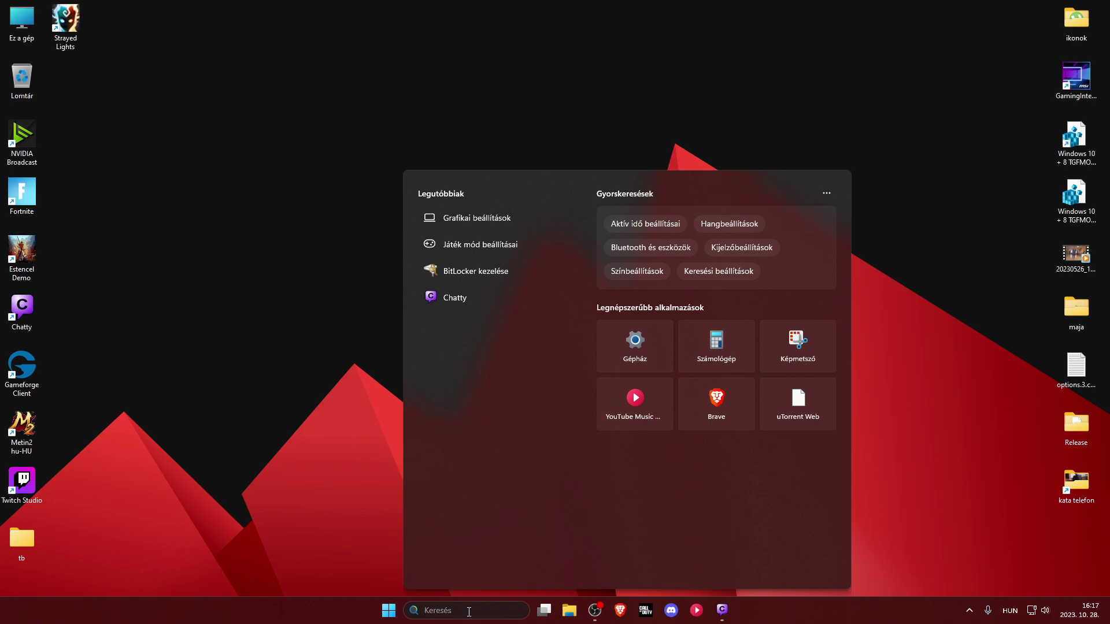
- Check the Game Mode (Játék üzemmód) setting in Windows Settings and close the window
click(487, 248)
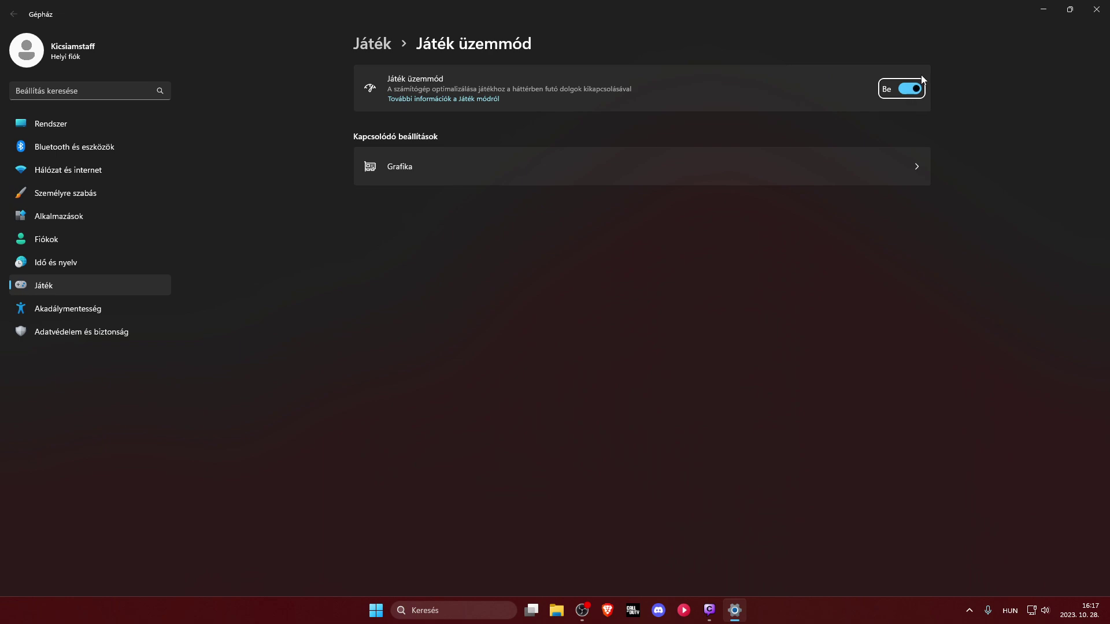
click(1087, 13)
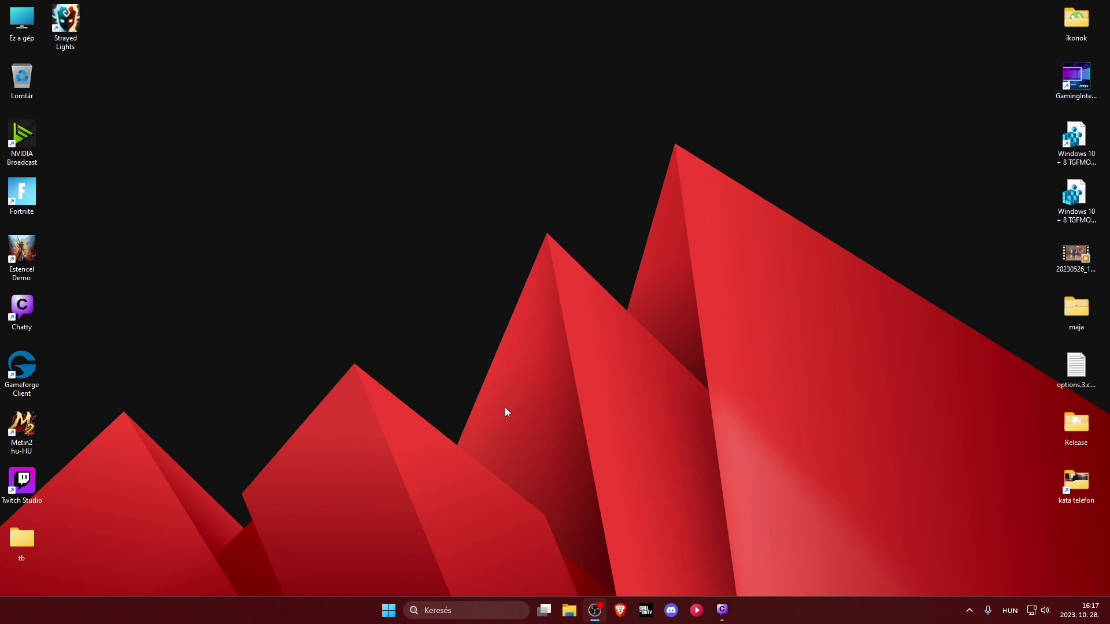
- In the Windows graphics settings, save the Nagy teljesítményű graphics preference for Call of Duty HQ and close Settings
click(460, 610)
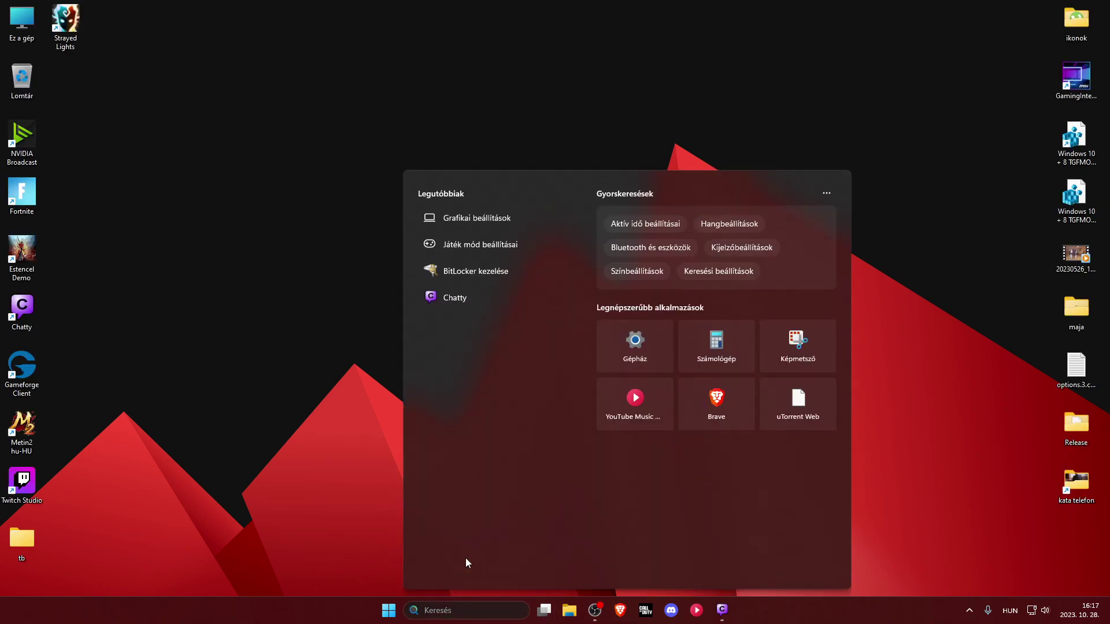
click(477, 225)
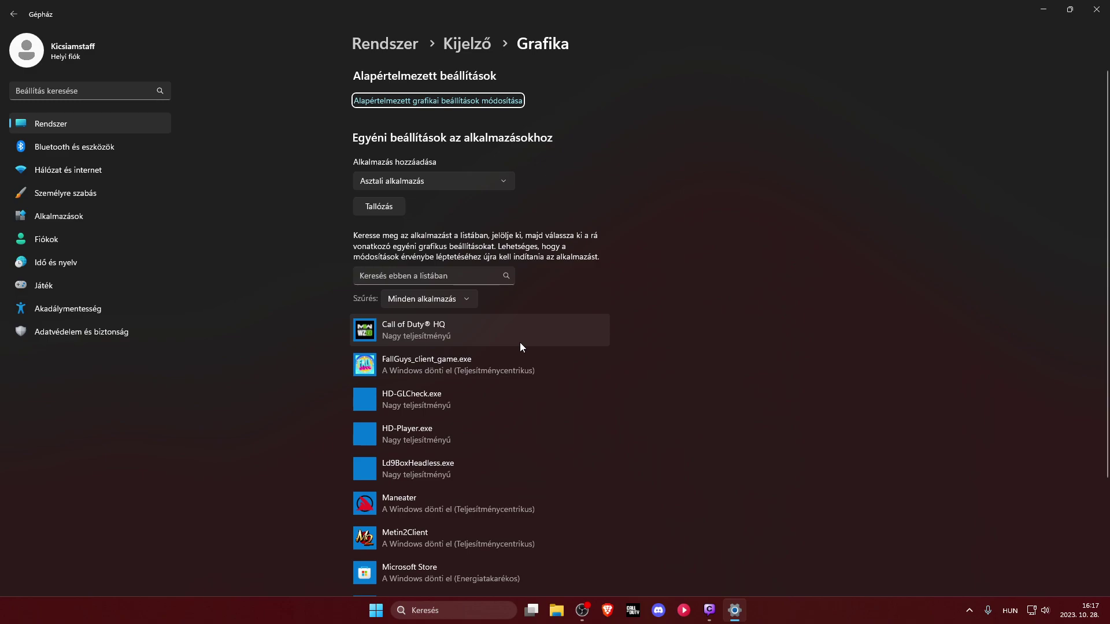
click(400, 208)
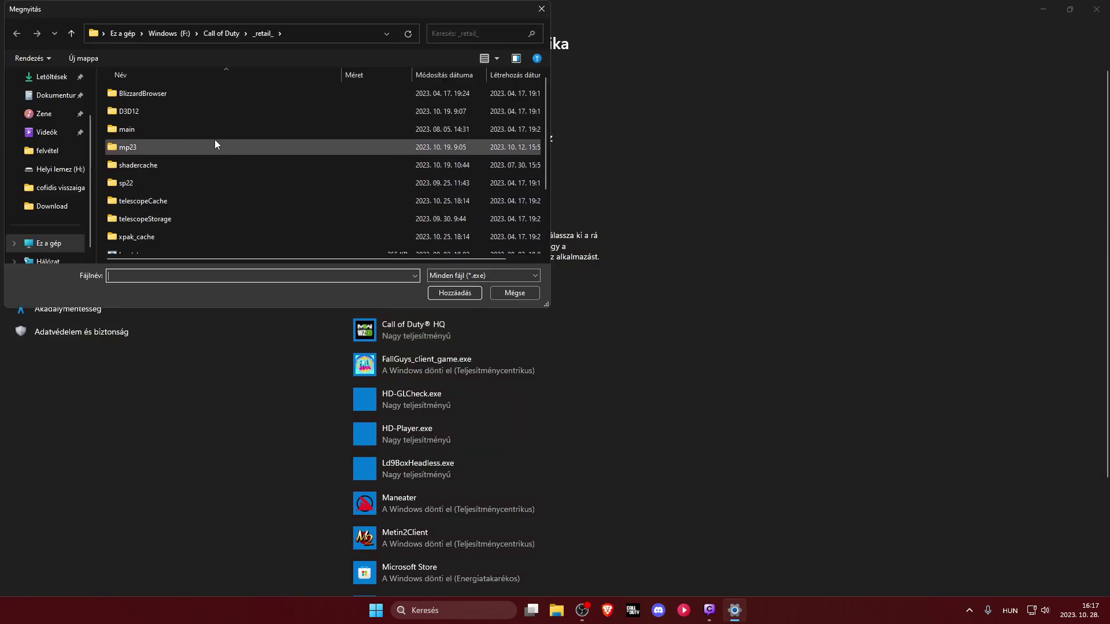
click(529, 297)
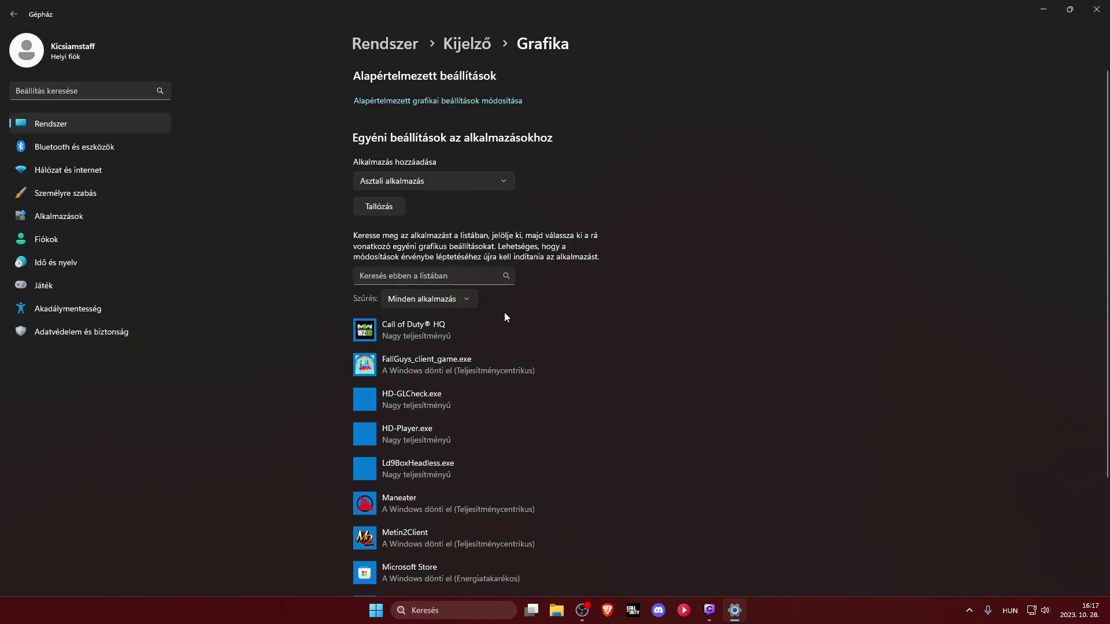
click(436, 340)
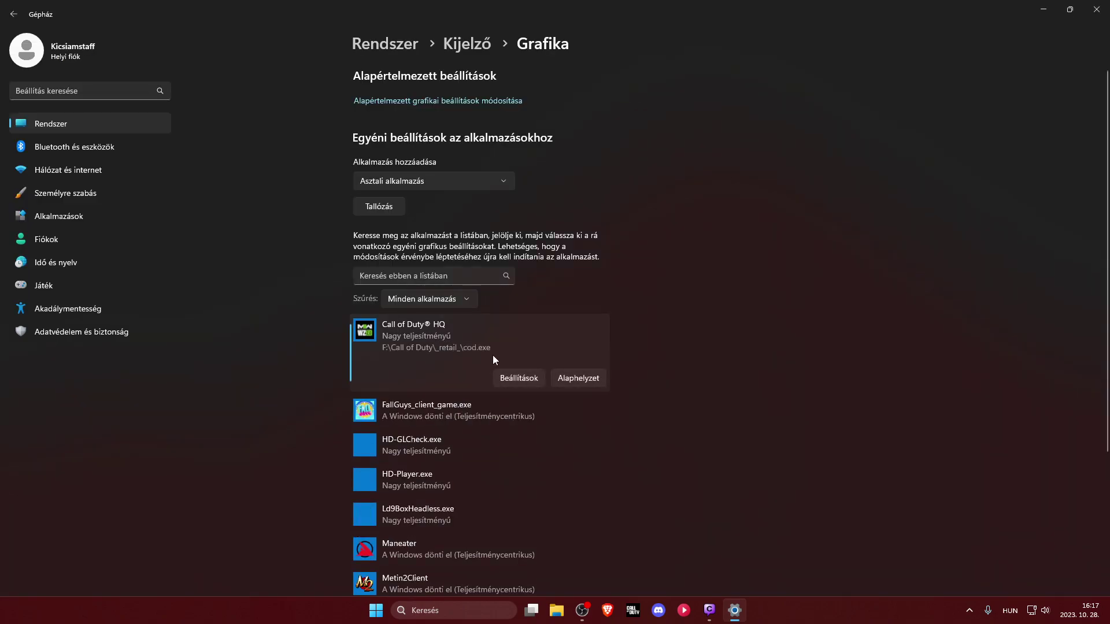
click(515, 379)
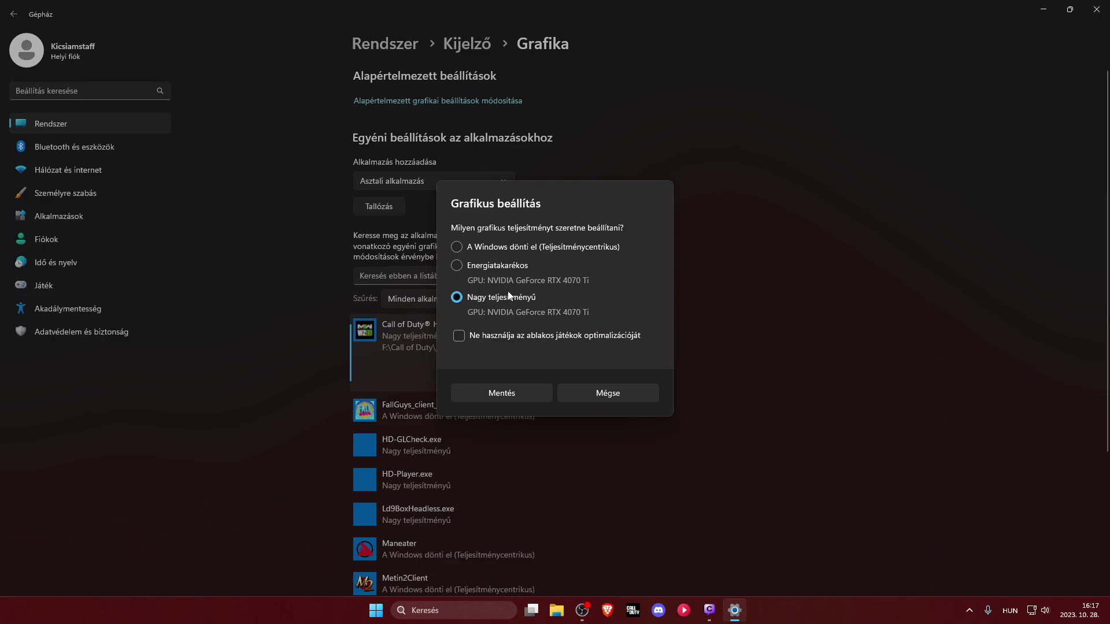
click(502, 394)
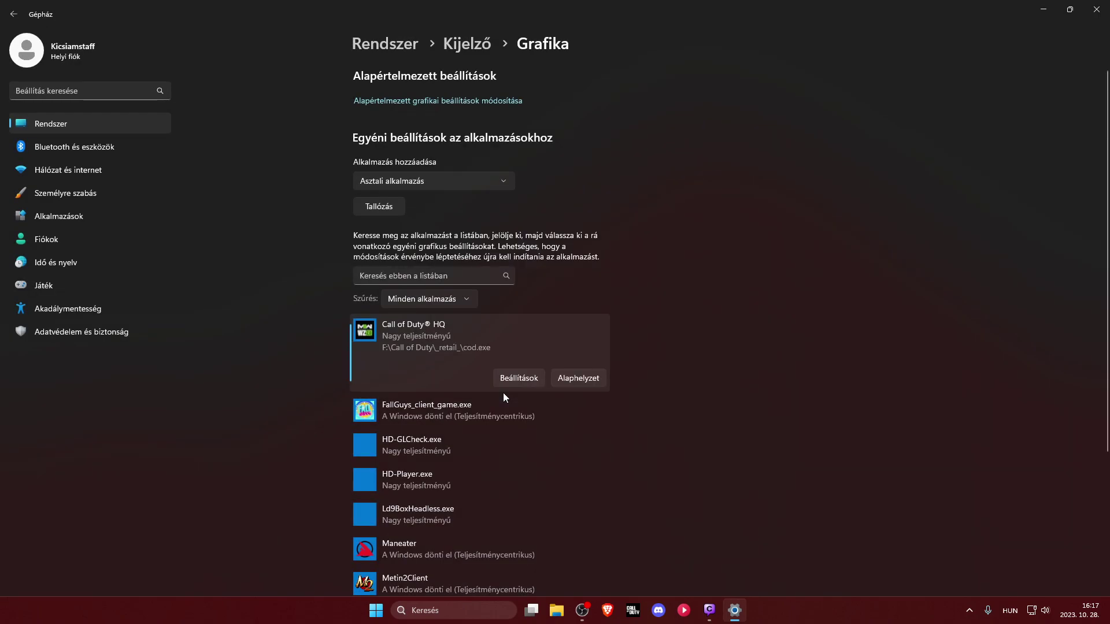
click(1095, 10)
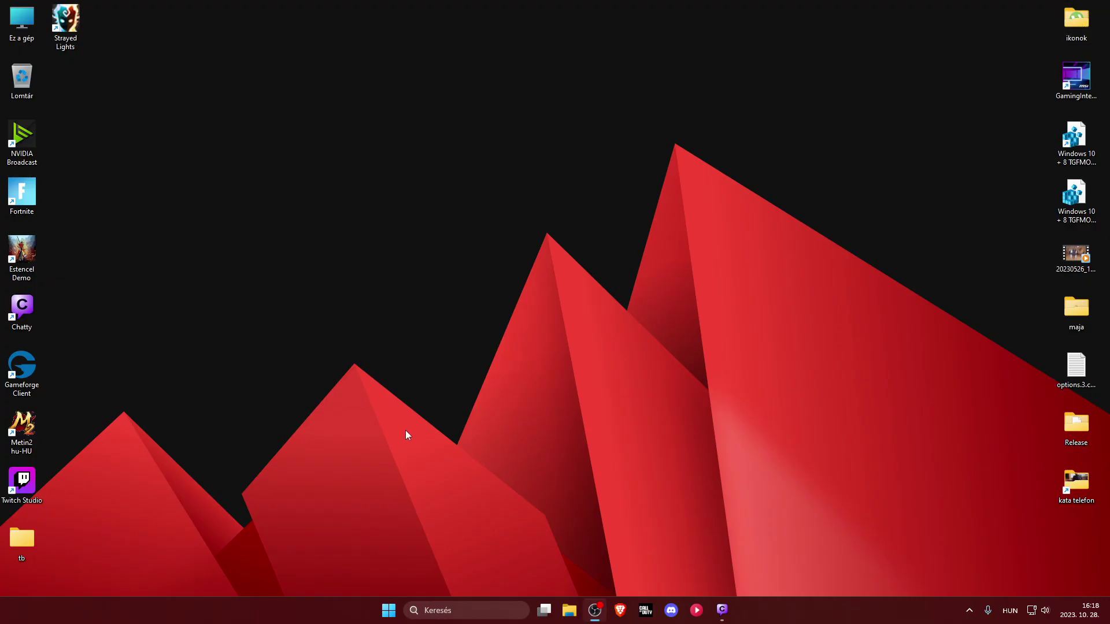
- Find the power plan editor by searching "ene", then review the active plan's advanced settings and the list of available power plans
key(super)
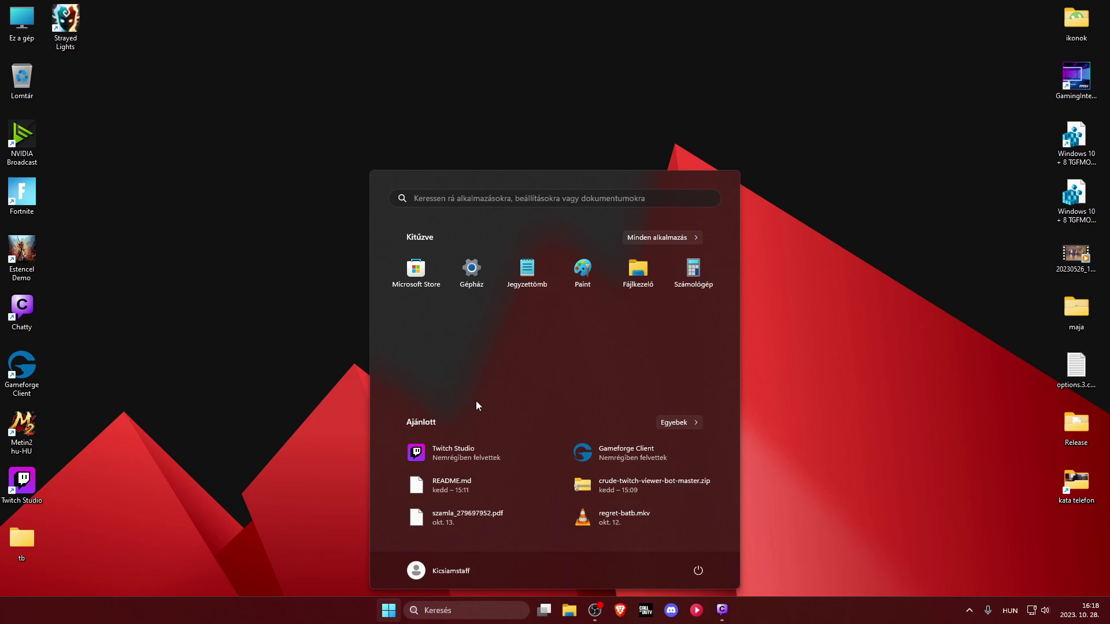
text(ene)
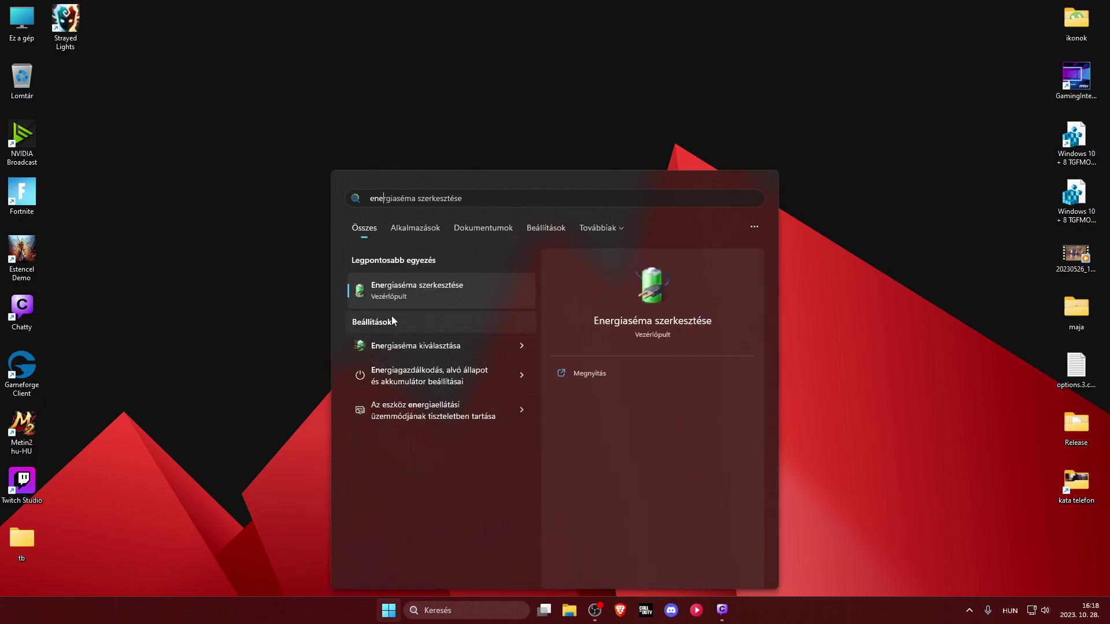
click(401, 295)
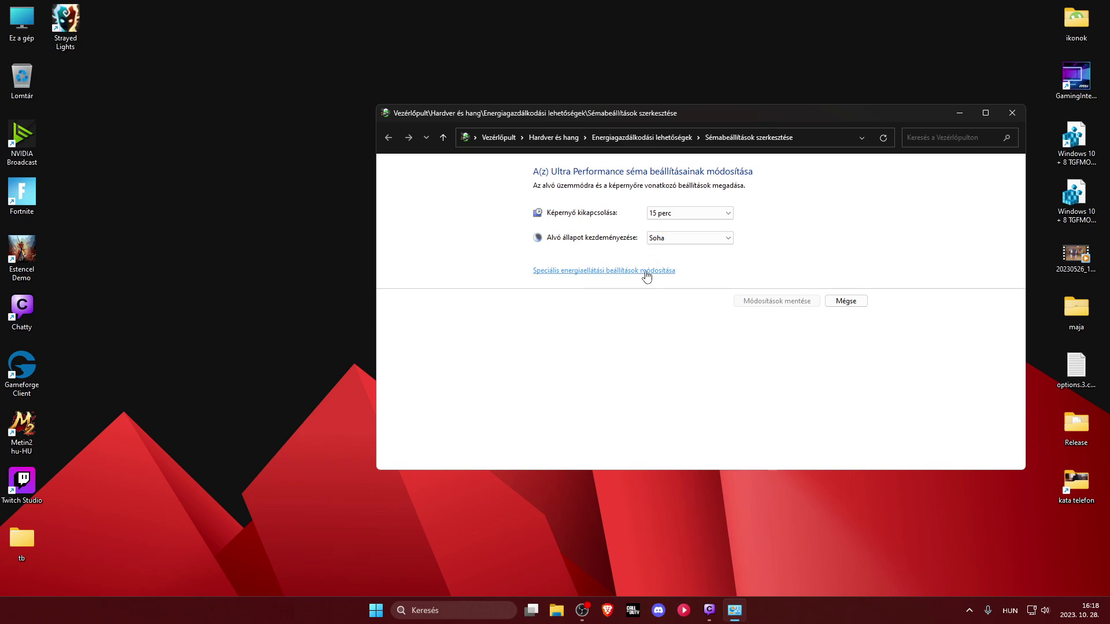
click(626, 272)
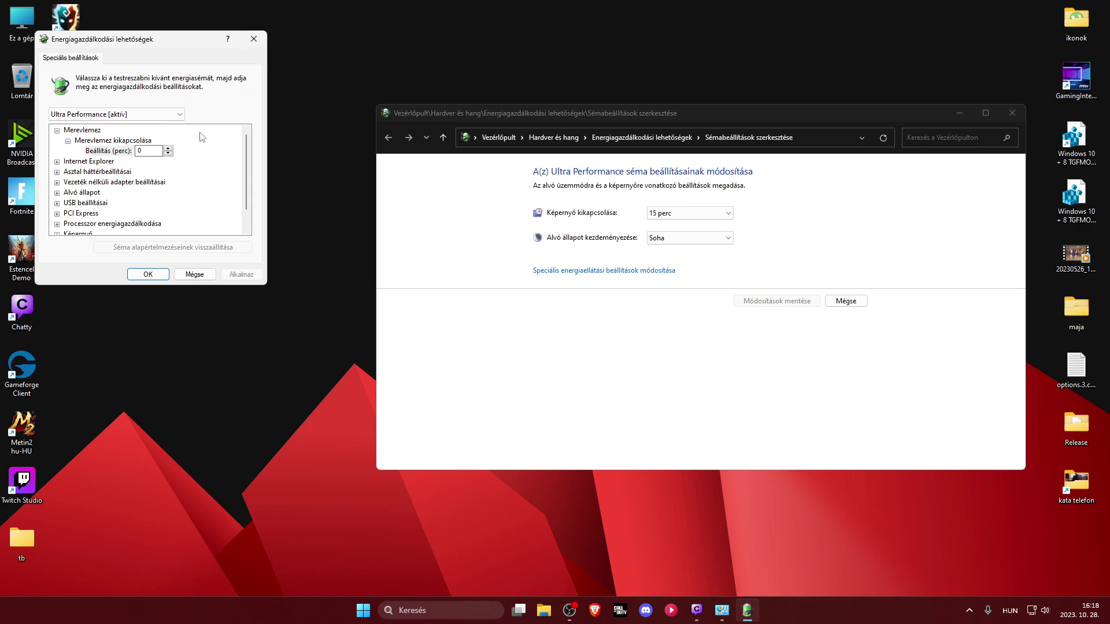
click(254, 39)
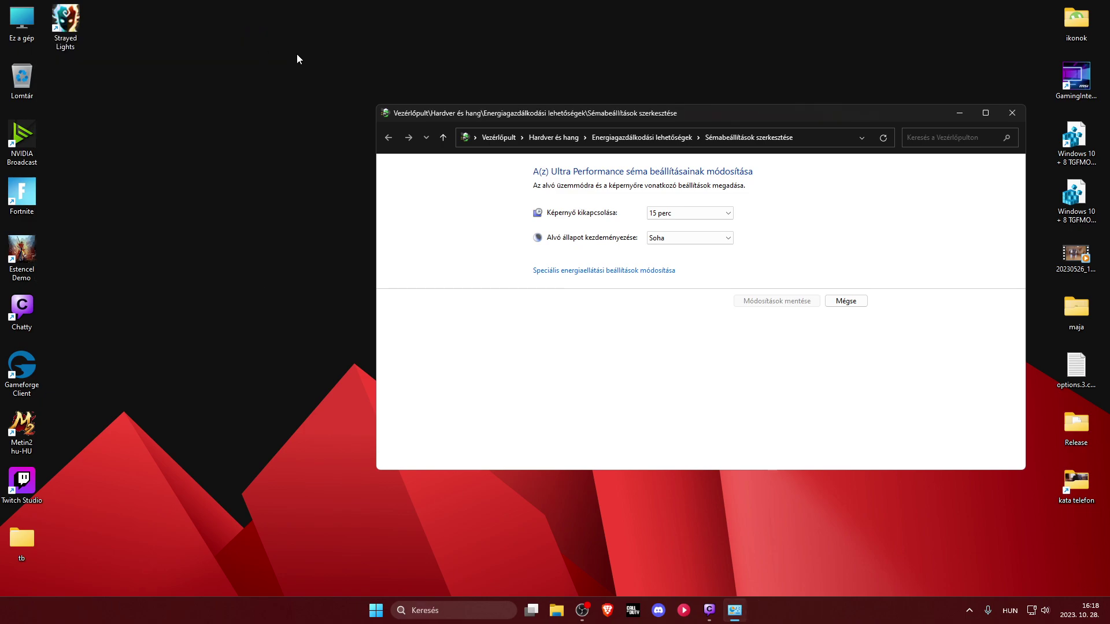
click(671, 138)
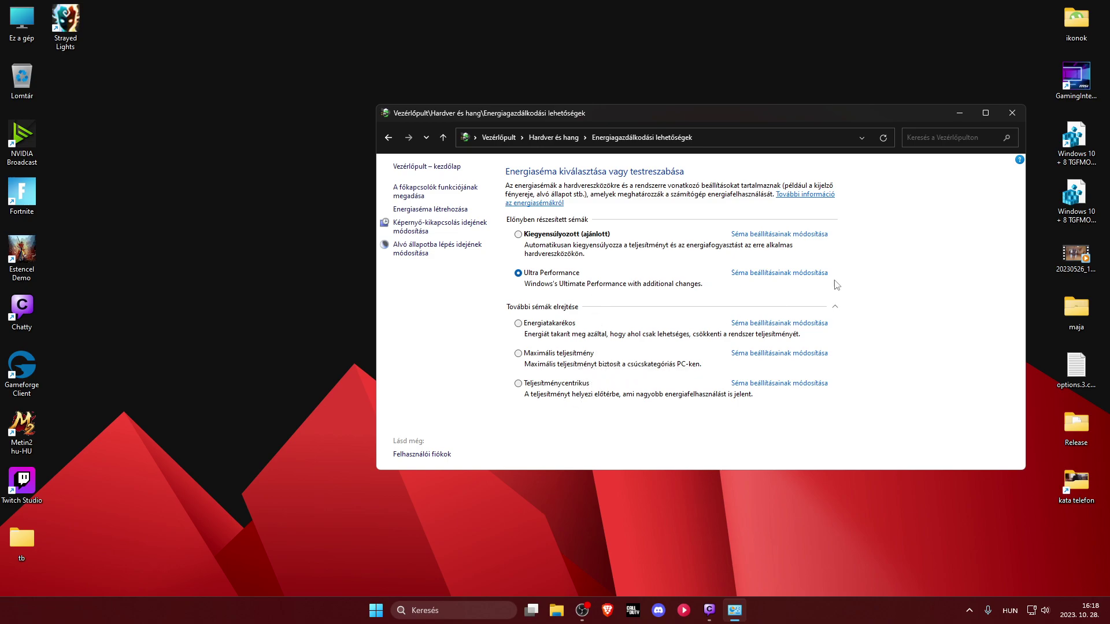
click(1012, 113)
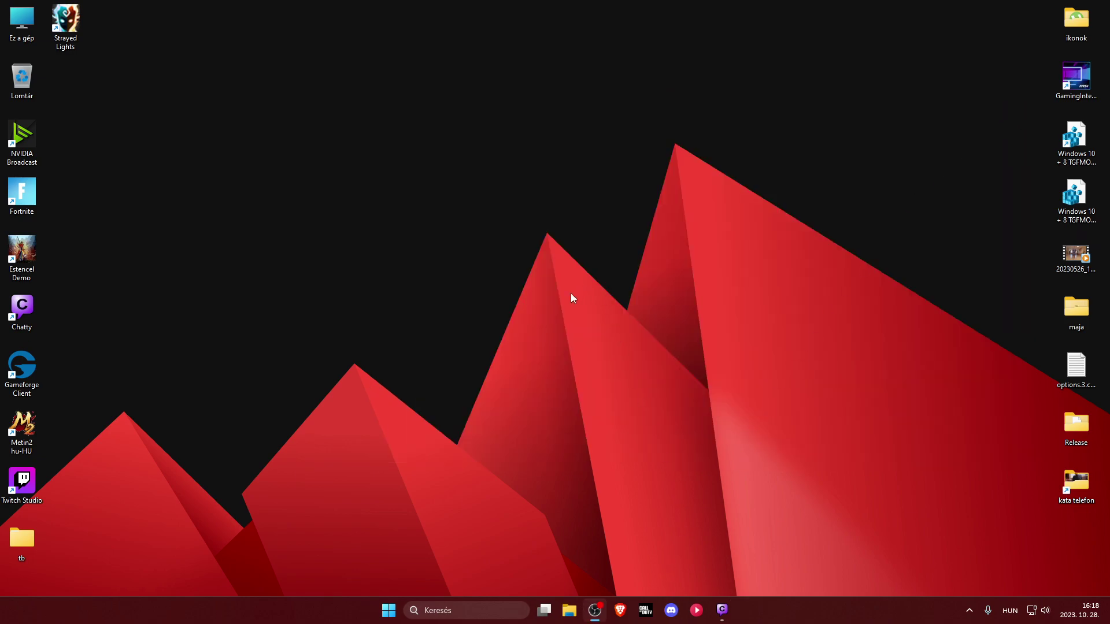
- Open the NVIDIA Control Panel from the desktop and maximize its window
right_click(453, 253)
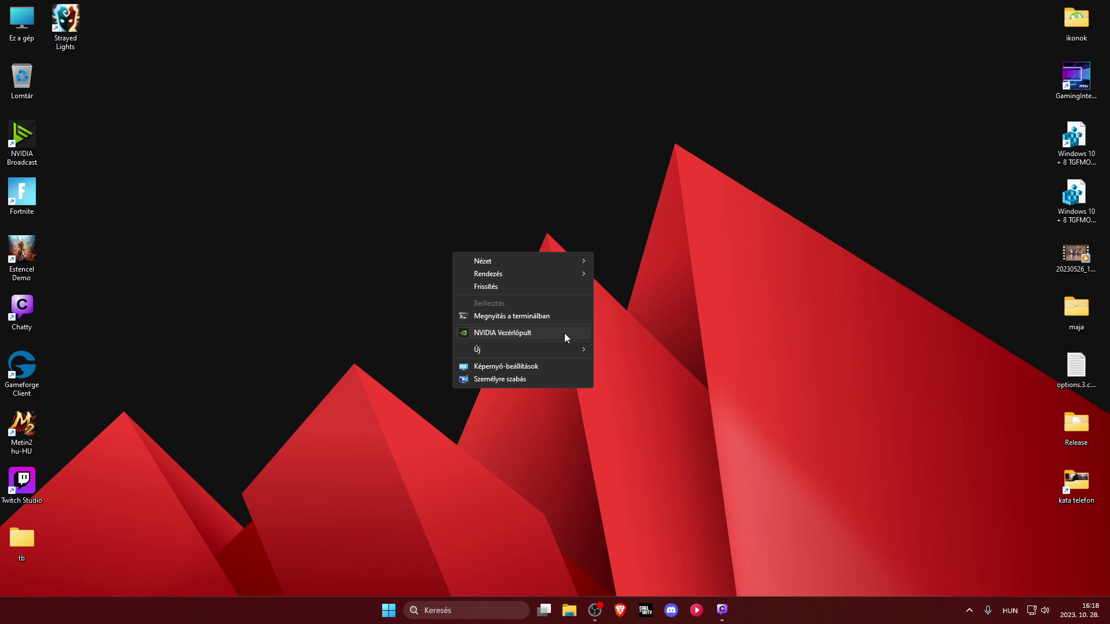
click(564, 333)
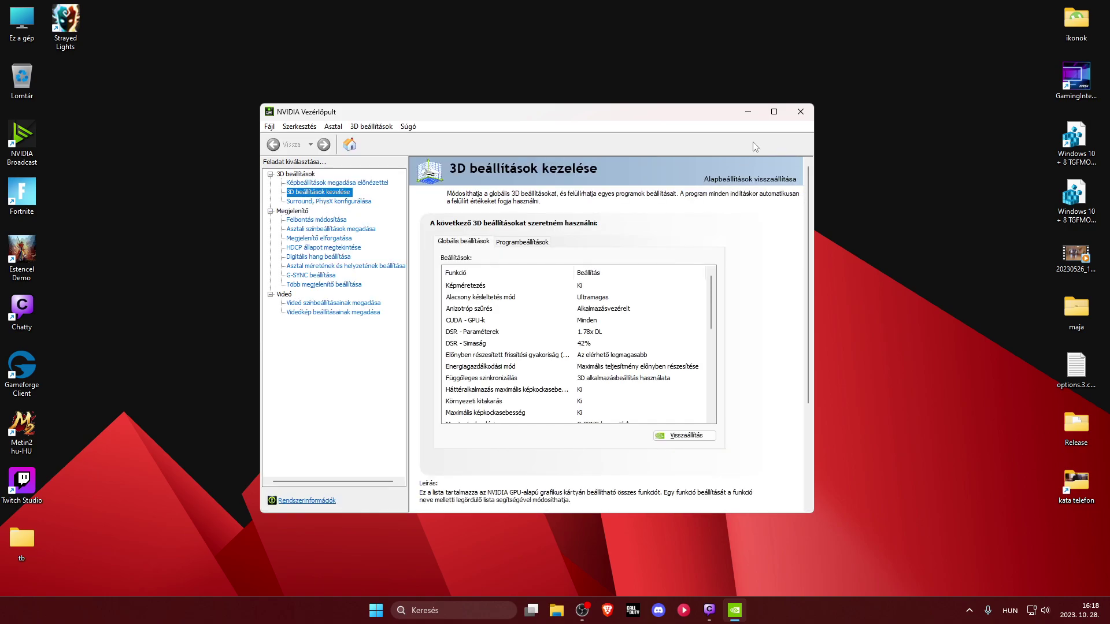
click(774, 111)
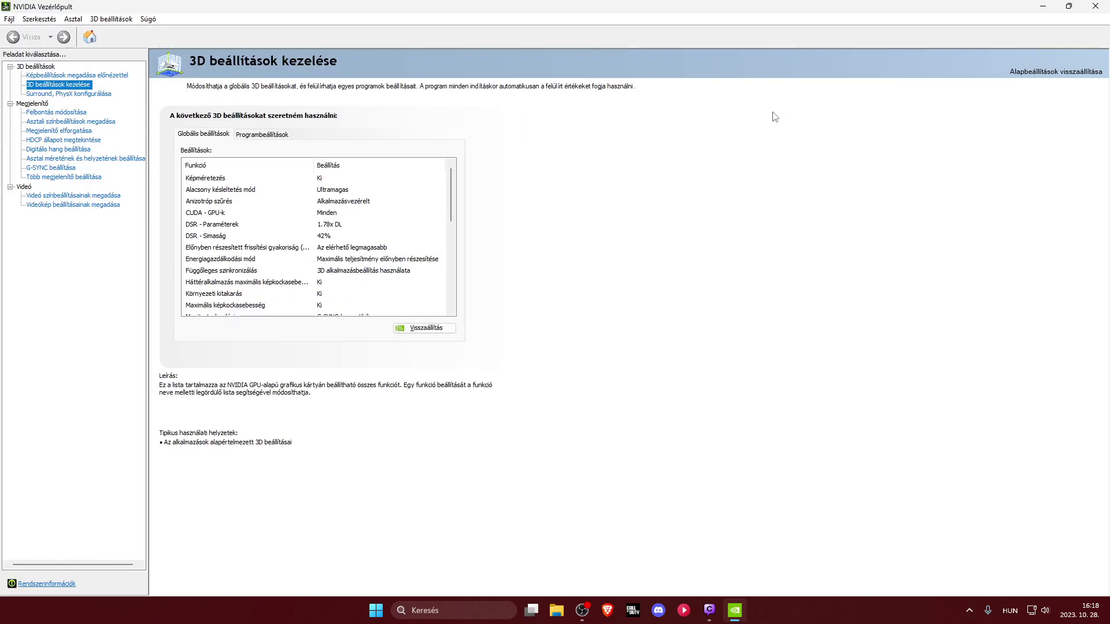
- Confirm NVIDIA GeForce RTX 4070 Ti for CUDA - GPU-k in the global 3D settings, and view the DSR factor options without changing them
click(331, 213)
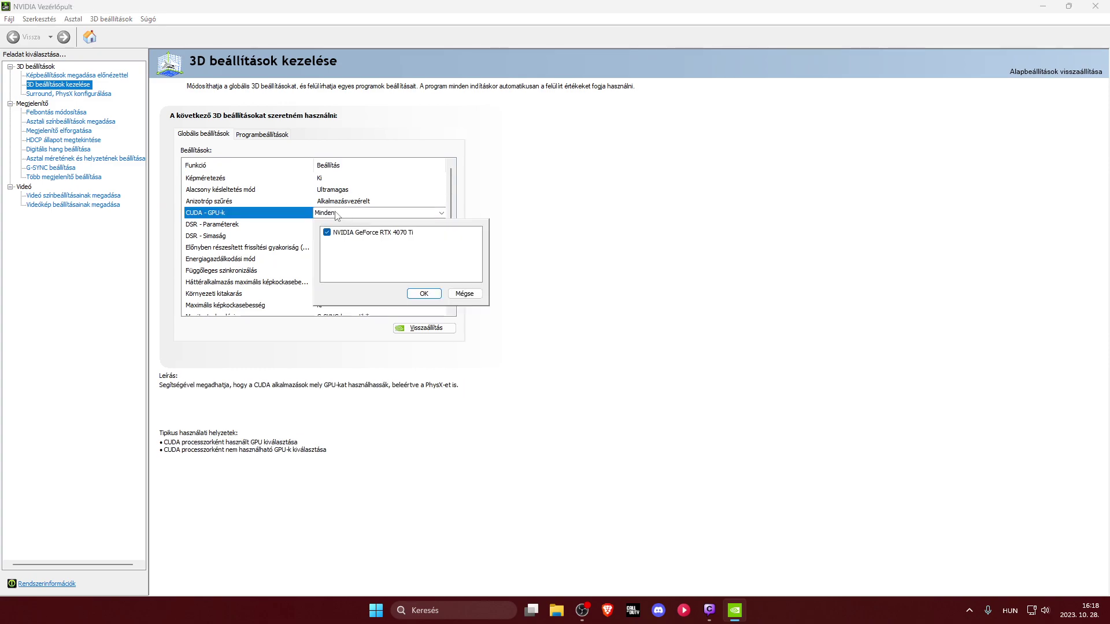
click(424, 294)
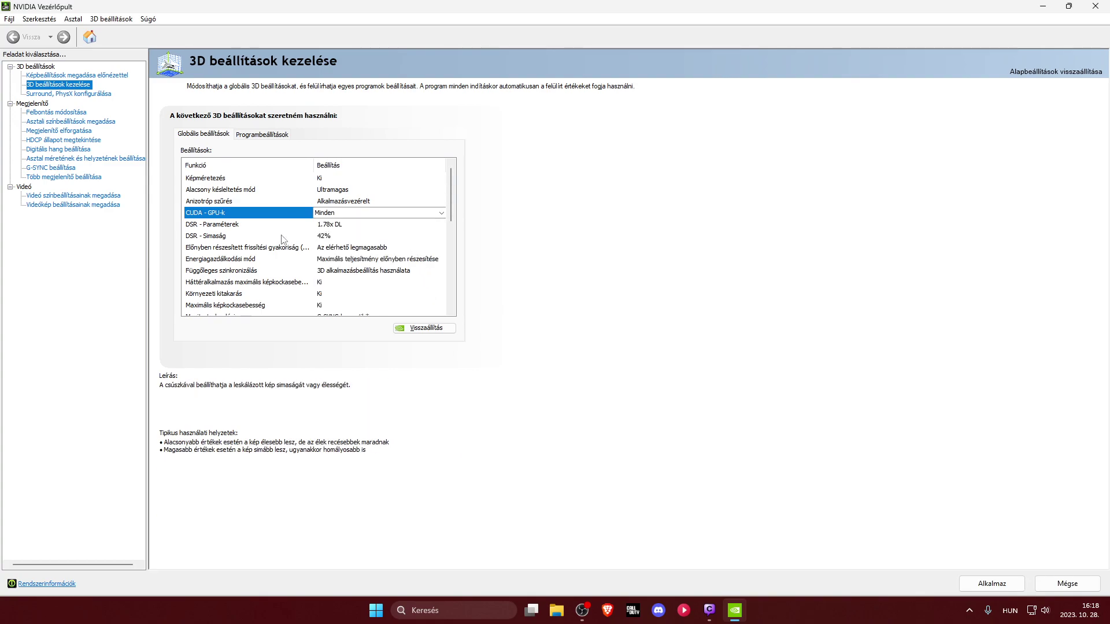
click(330, 225)
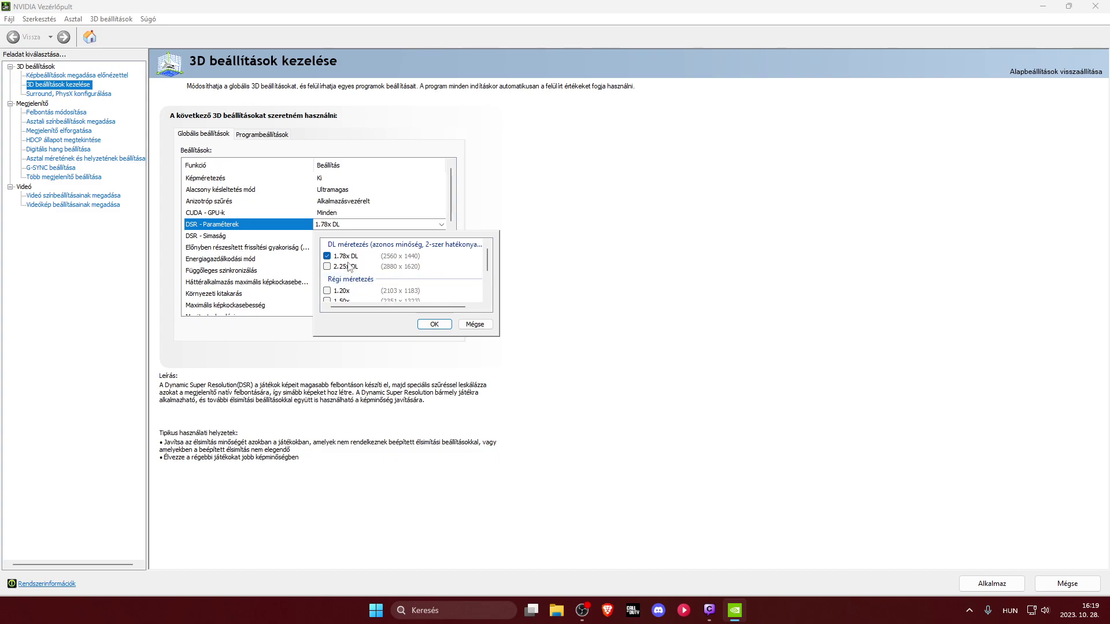
key(Escape)
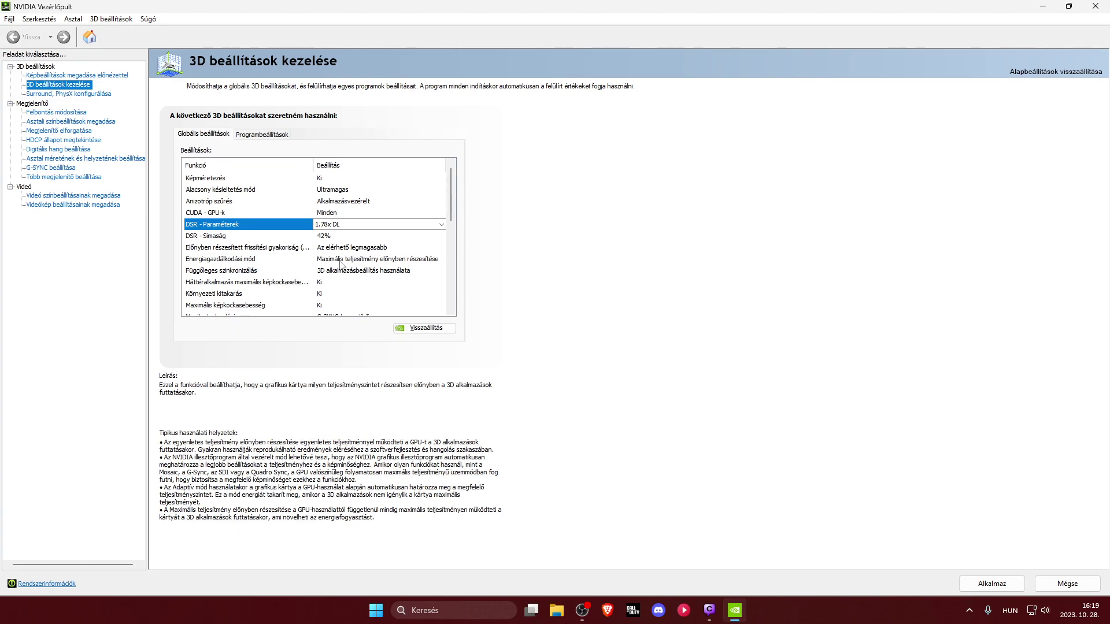
- Set OpenGL GDI kompatibilitás to Legjobb teljesítmény in the global 3D settings
scroll(341, 266, down, 2)
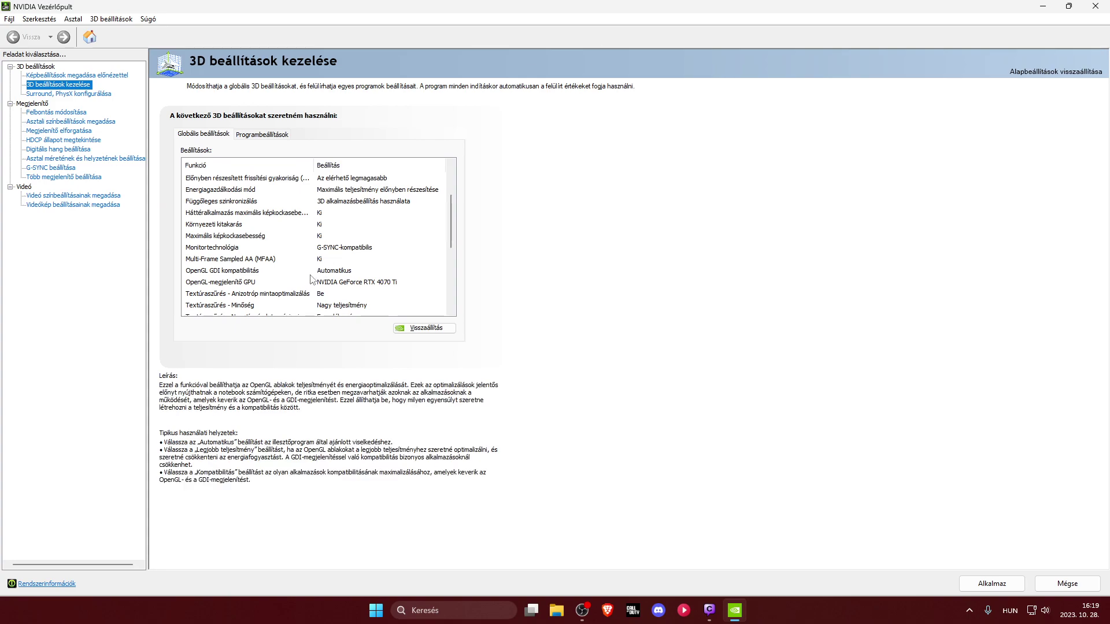
click(334, 270)
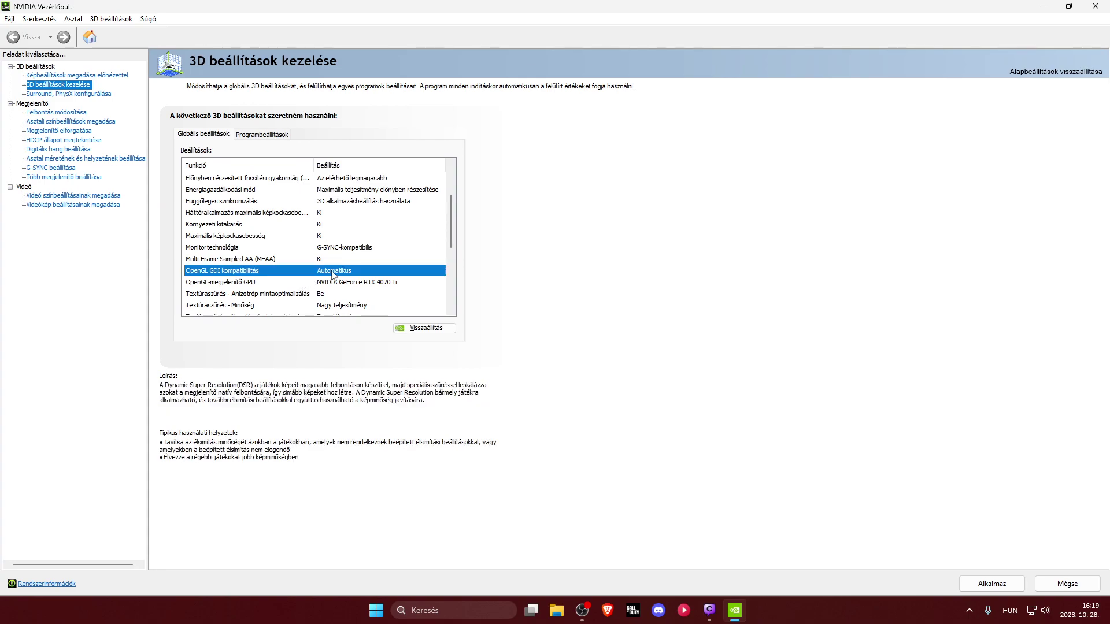
click(334, 270)
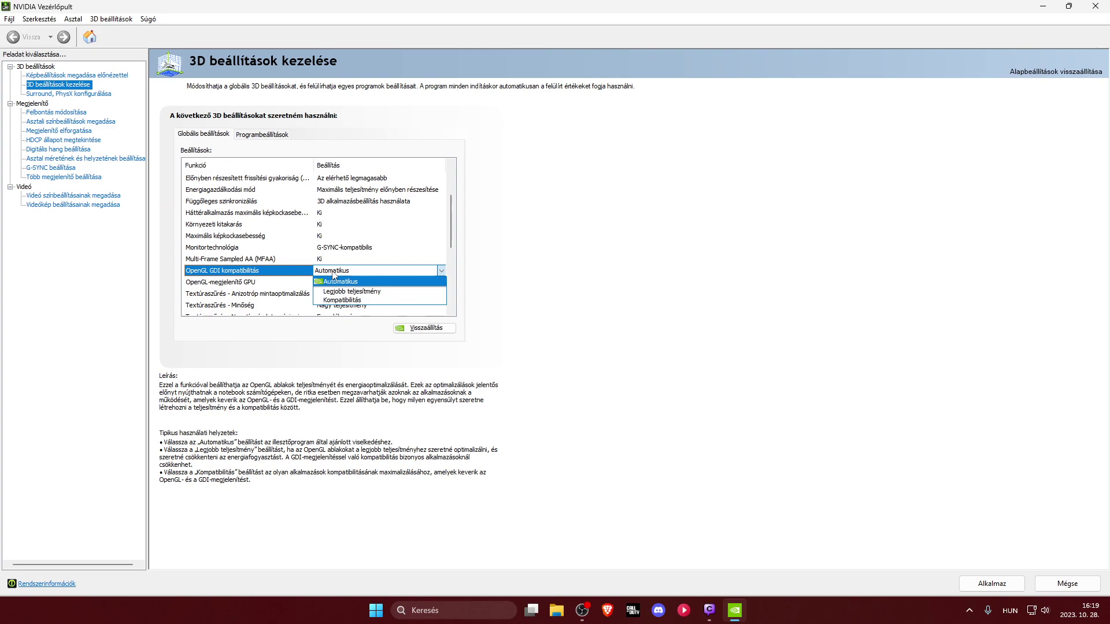
click(367, 295)
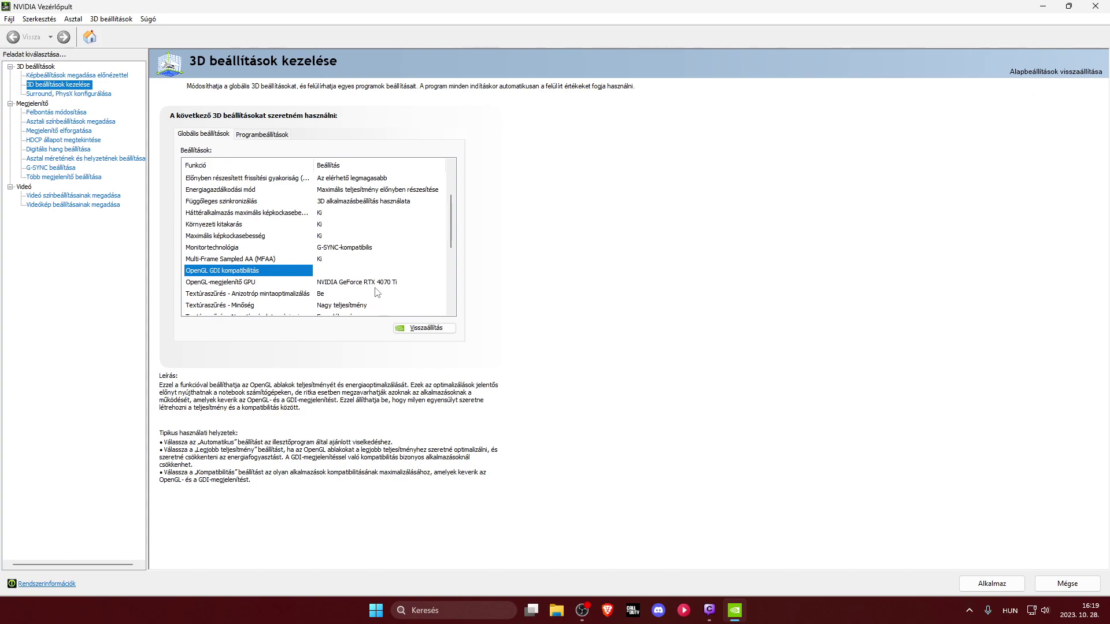
- Review the remaining global 3D settings, apply the changes and close the NVIDIA Control Panel
scroll(356, 292, up, 2)
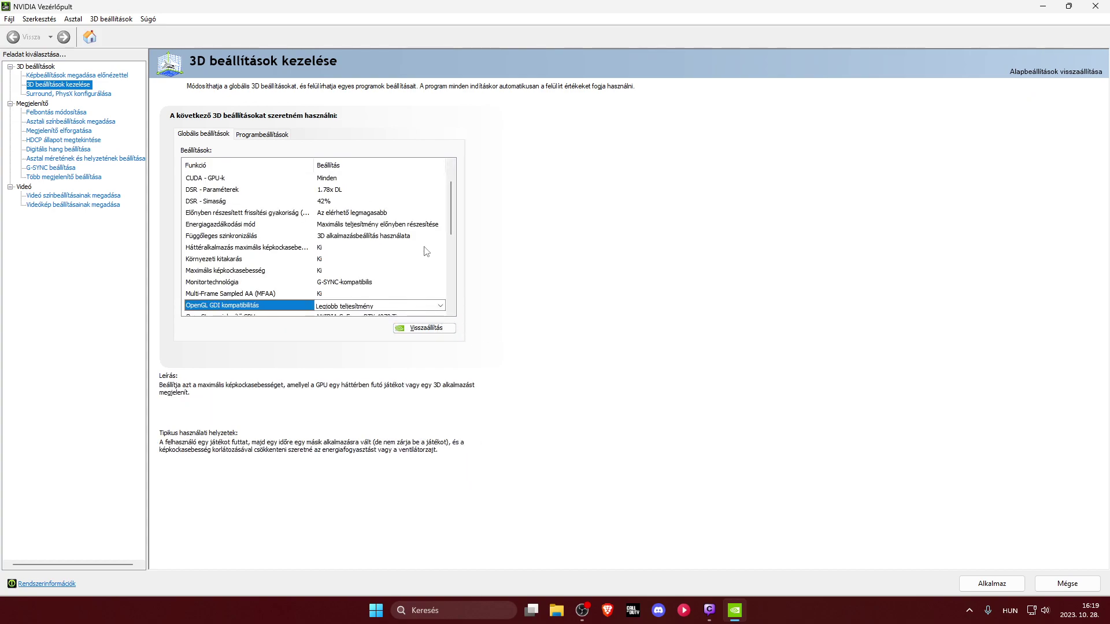
scroll(428, 257, down, 2)
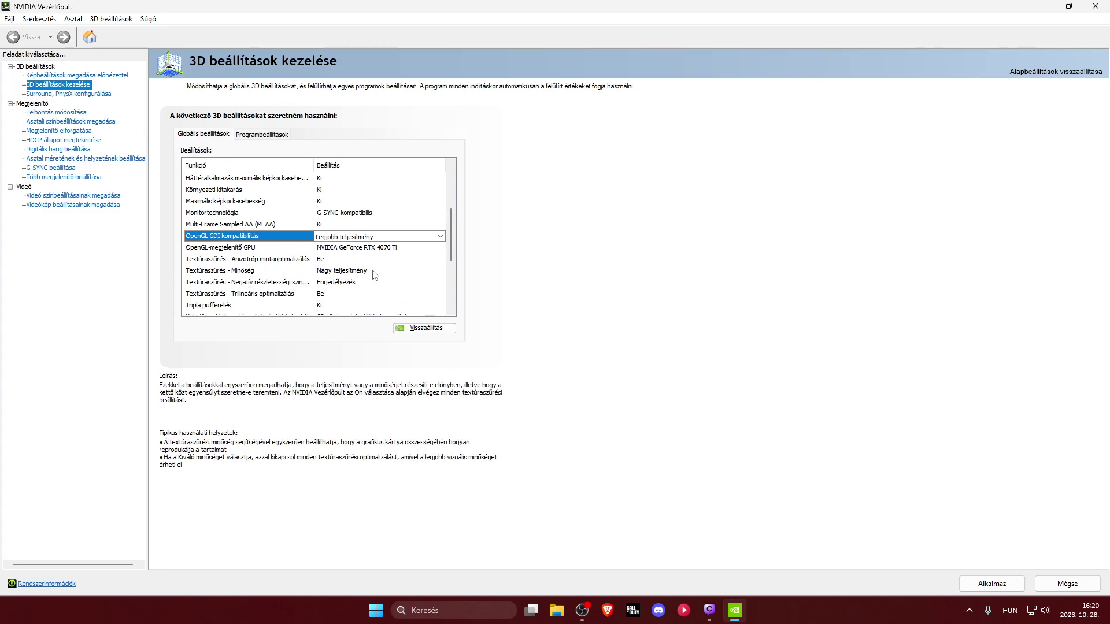
scroll(376, 273, down, 2)
scroll(380, 269, down, 2)
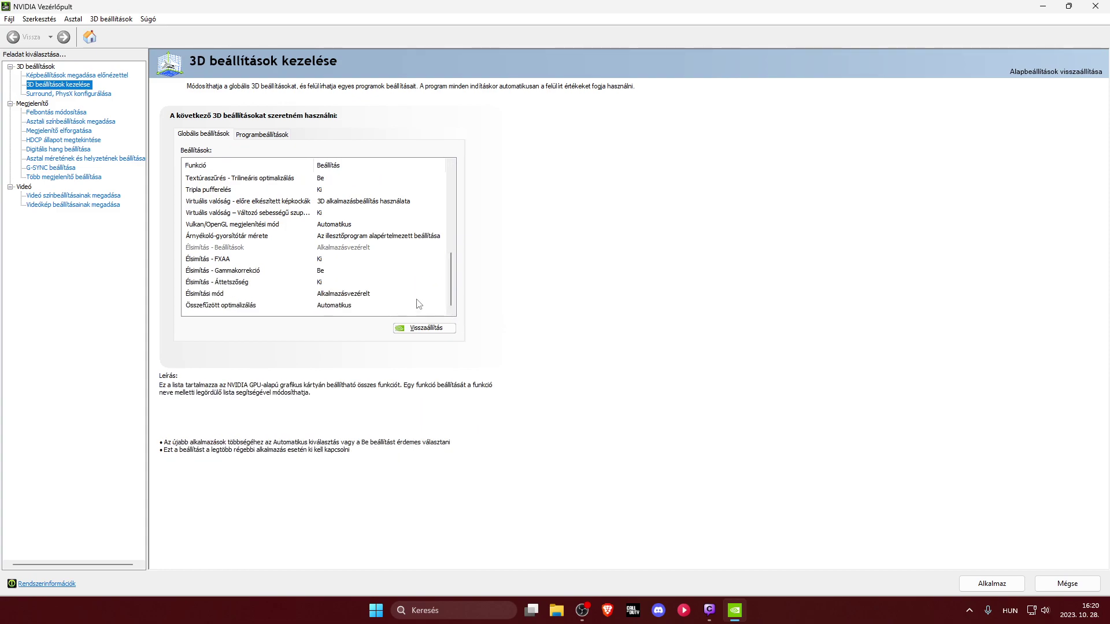
click(992, 583)
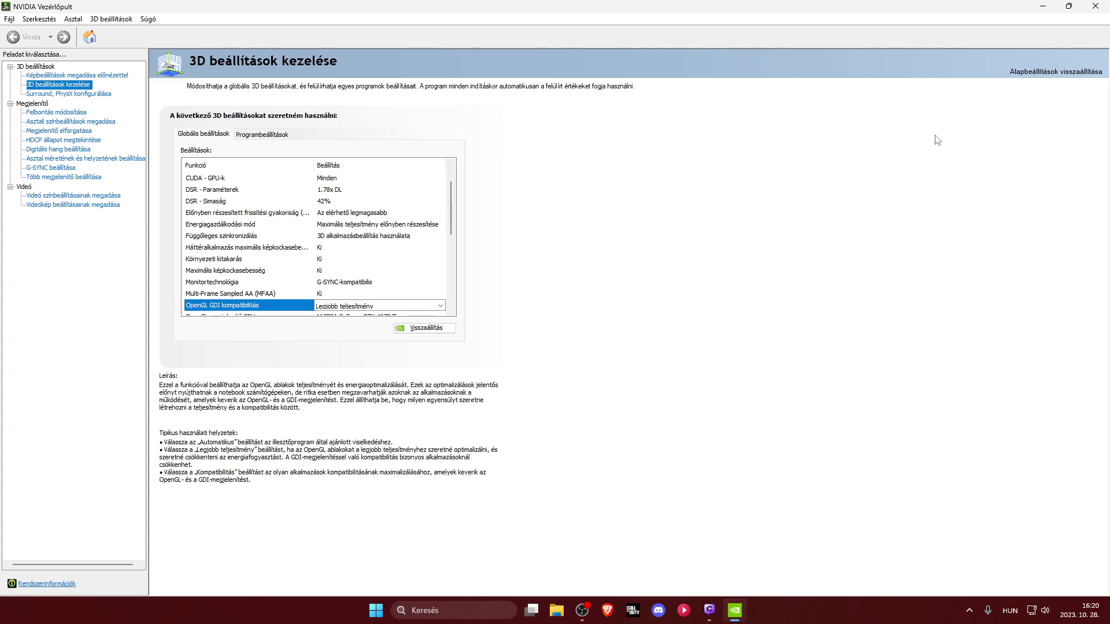
click(1095, 8)
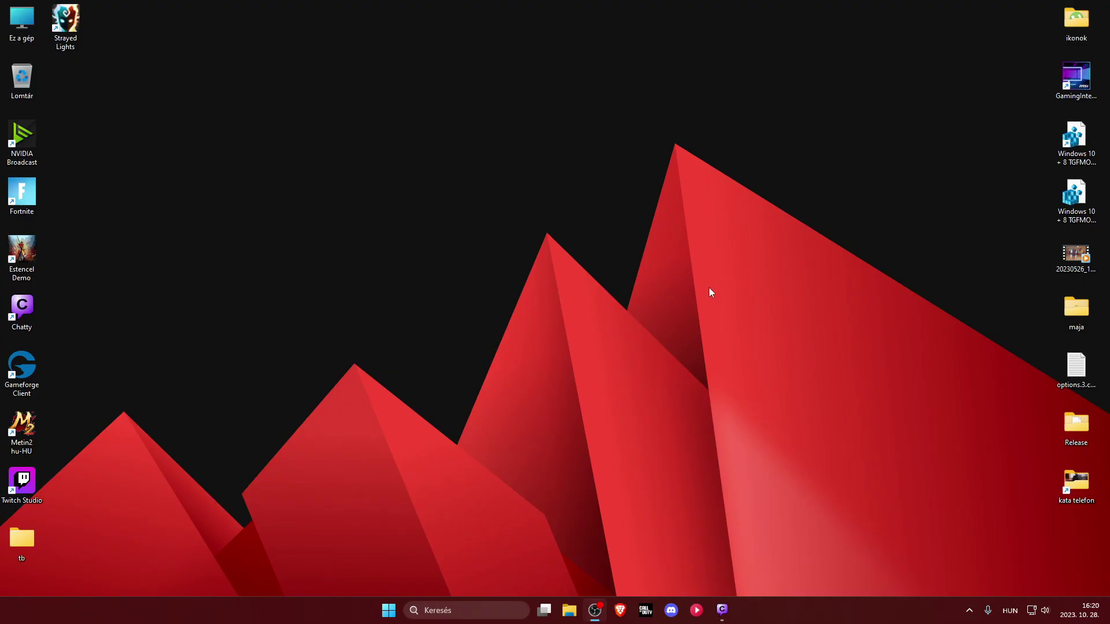